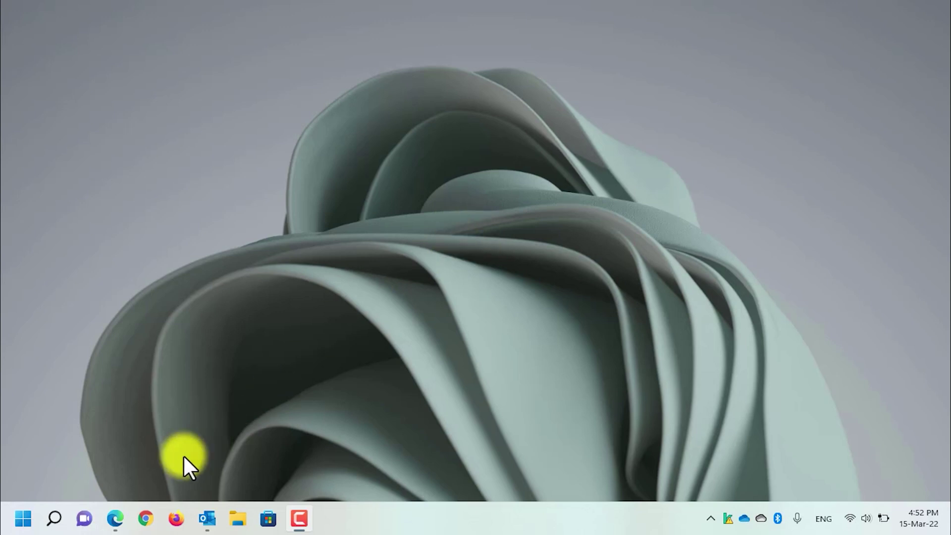
Search Google for RaiDrive in Edge and open the official raidrive.com result
mouse_move(118, 516)
left_click(254, 449)
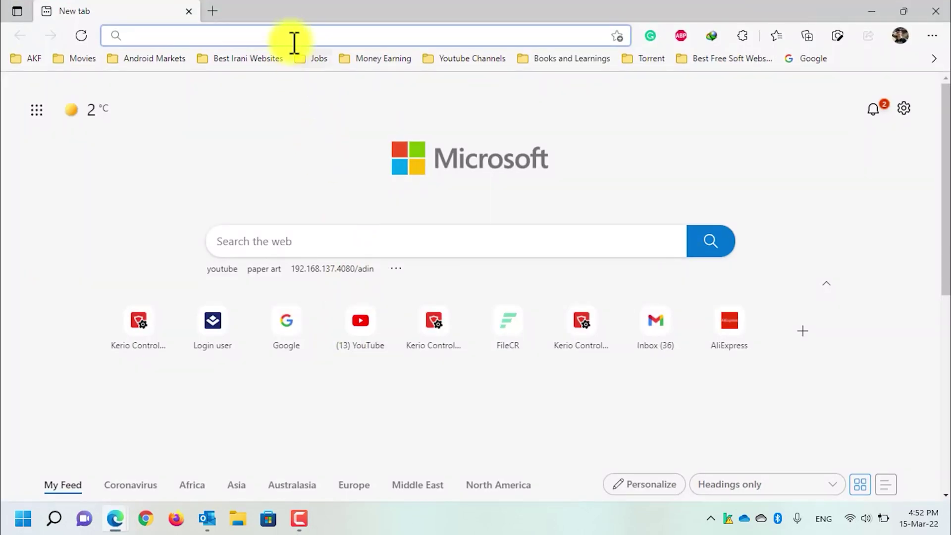
type("Ra")
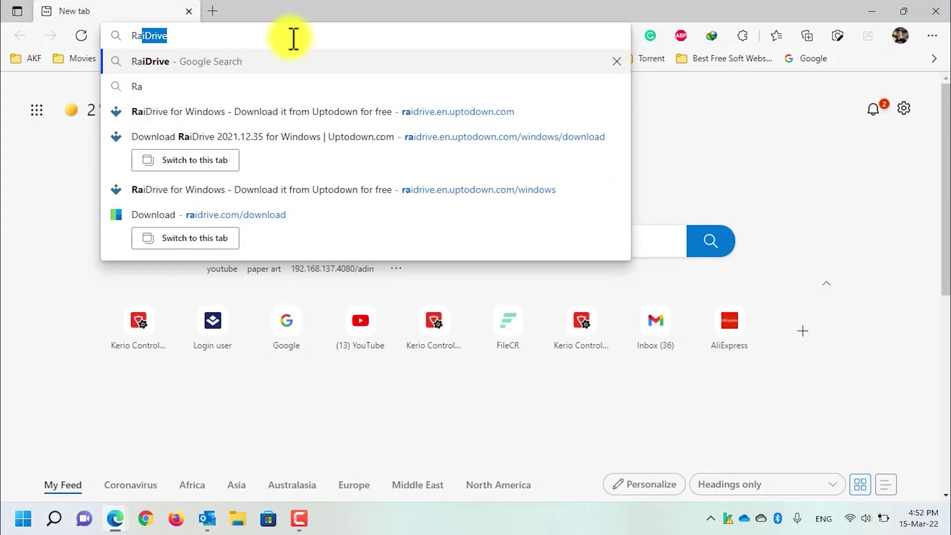
type("iDrive")
key("Return")
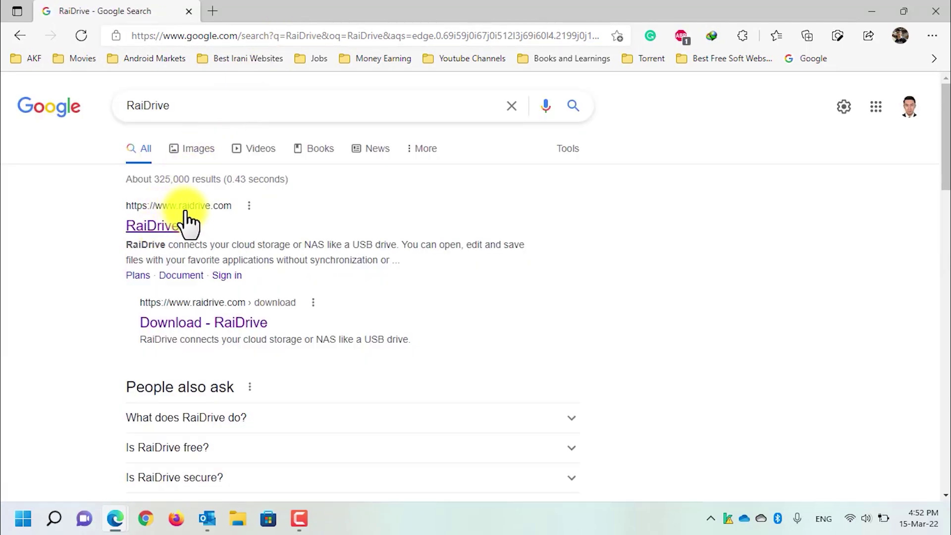
left_click(170, 228)
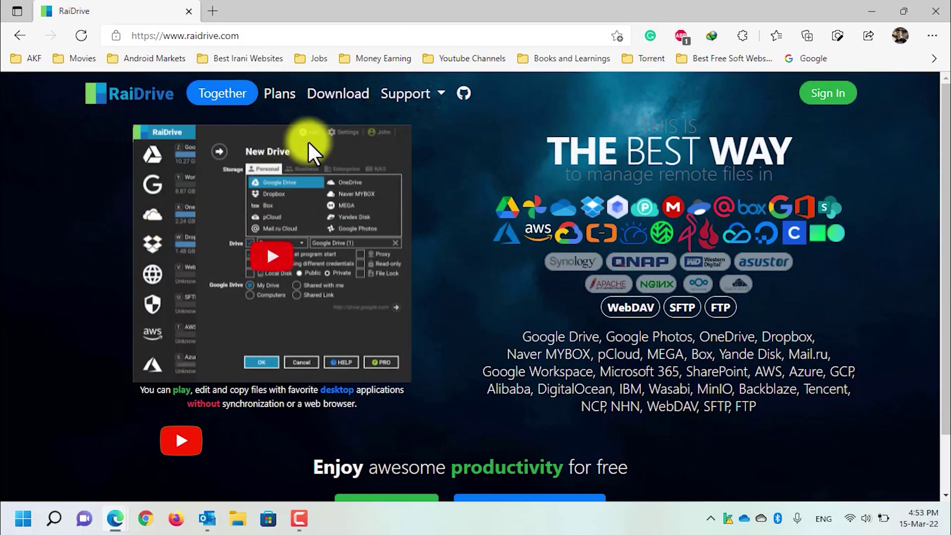
Go to RaiDrive's Download page and open the uptodown mirror for Standard Edition 2021.12.35
left_click(337, 97)
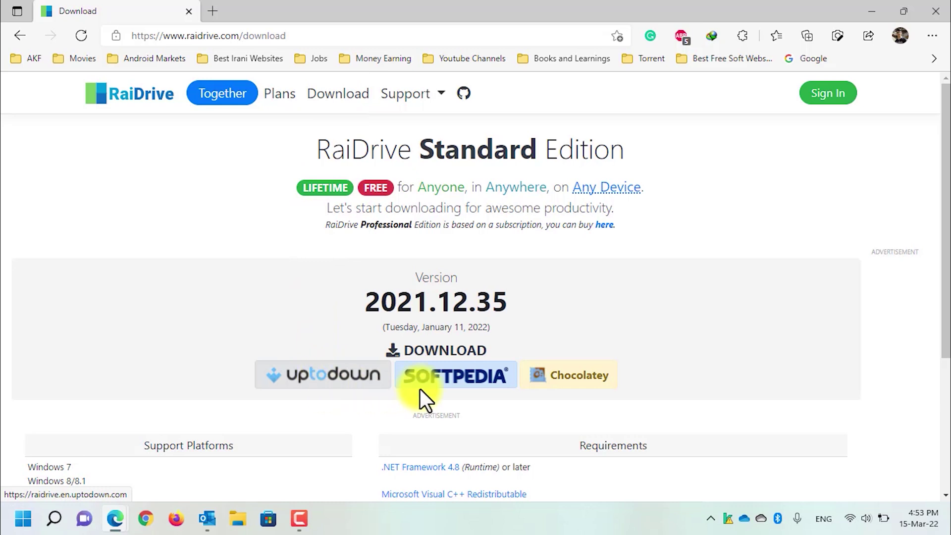
left_click(328, 387)
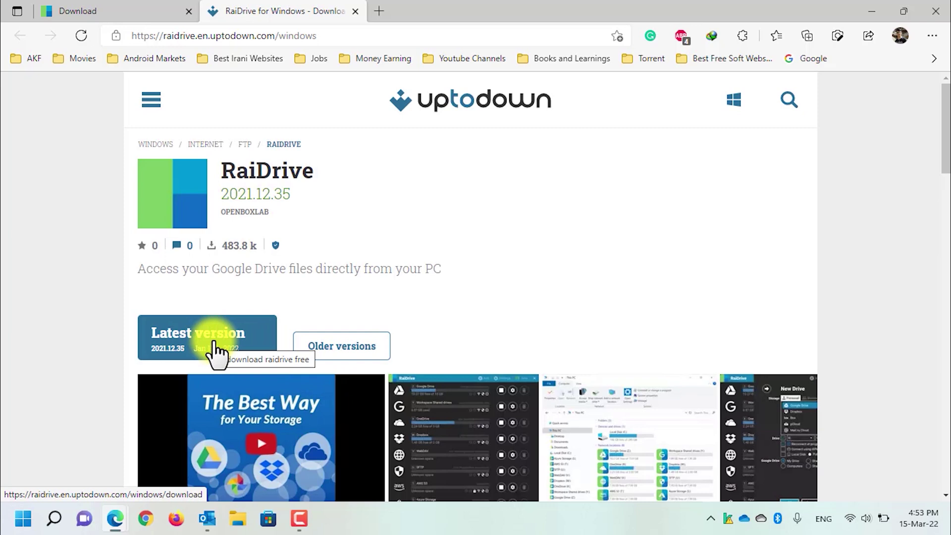
Open Uptodown's latest RaiDrive 2021.12.35 version and start downloading the installer
left_click(214, 349)
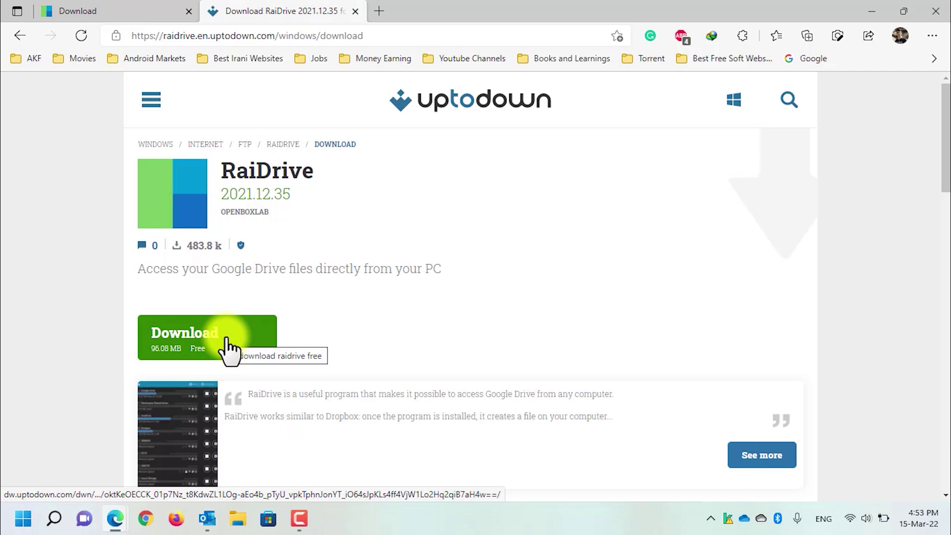
left_click(228, 350)
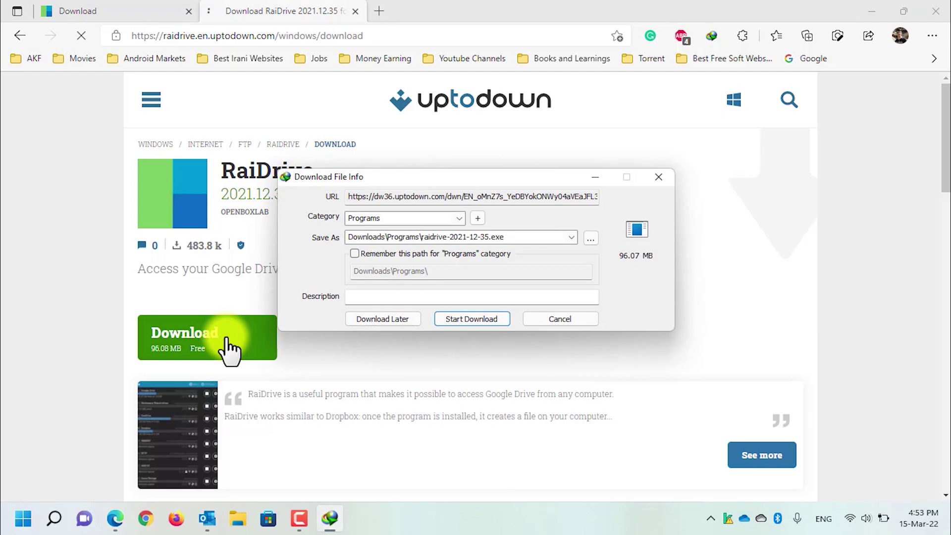
Save raidrive-2021-12-35.exe through Internet Download Manager into a newly created Downloads\Programs folder
left_click(484, 320)
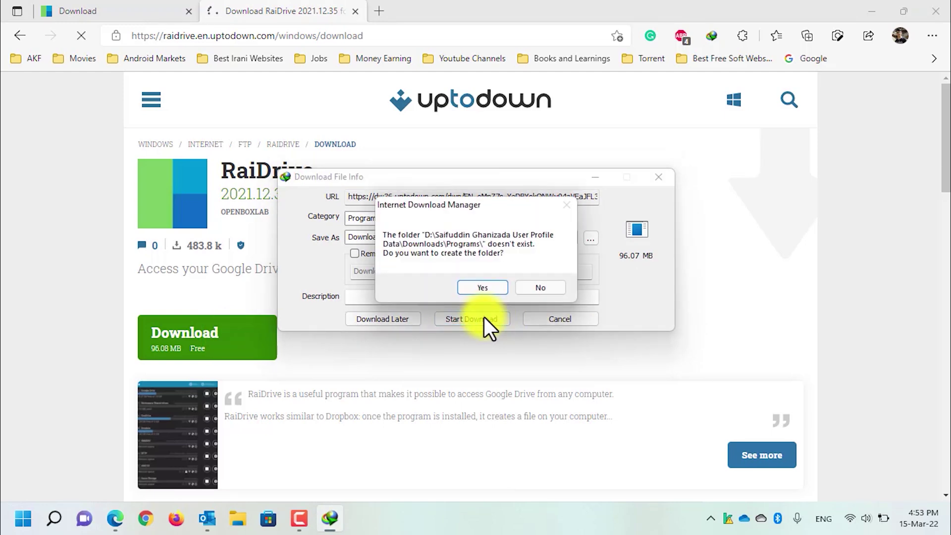
left_click(480, 288)
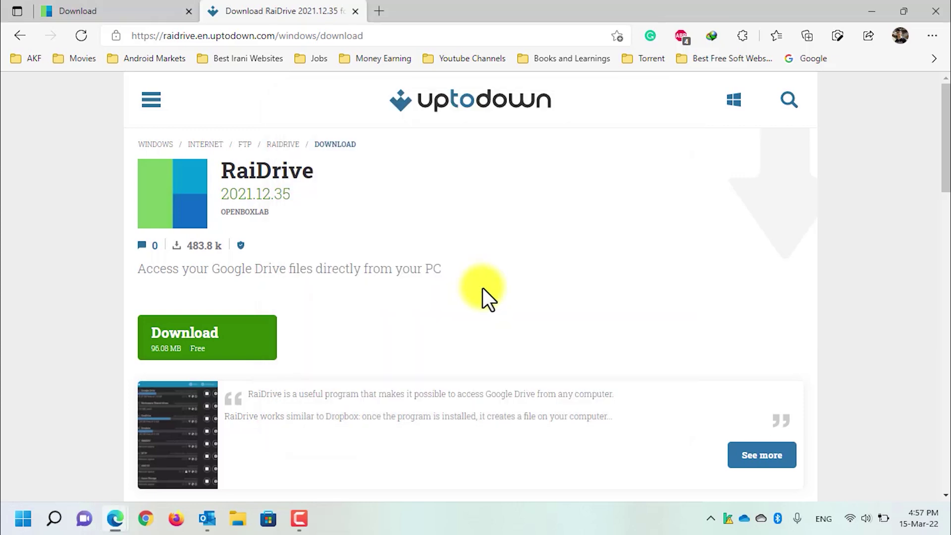
left_click(711, 518)
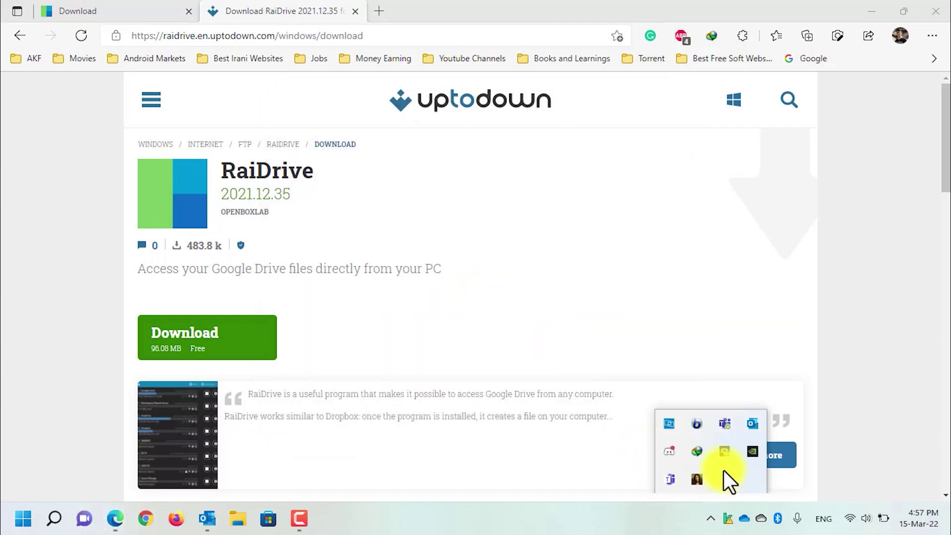
Run the downloaded raidrive installer from Internet Download Manager's main window
left_click(700, 452)
left_click(400, 199)
right_click(400, 201)
left_click(425, 208)
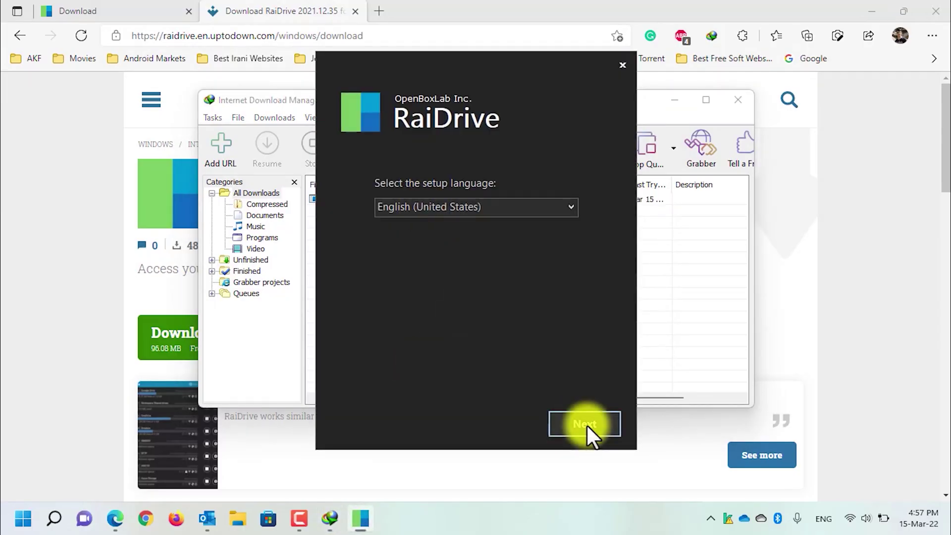
Keep English (United States) as the setup language and continue
left_click(564, 210)
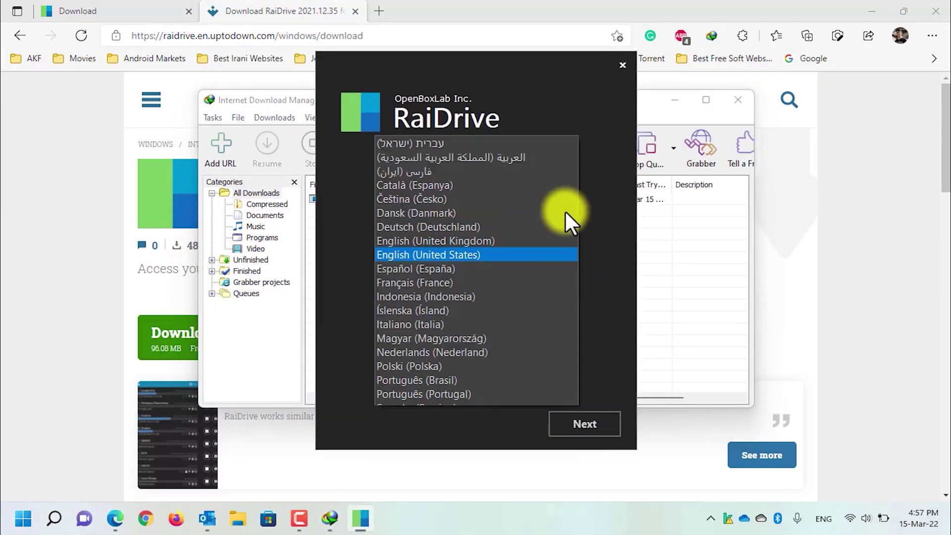
left_click(602, 203)
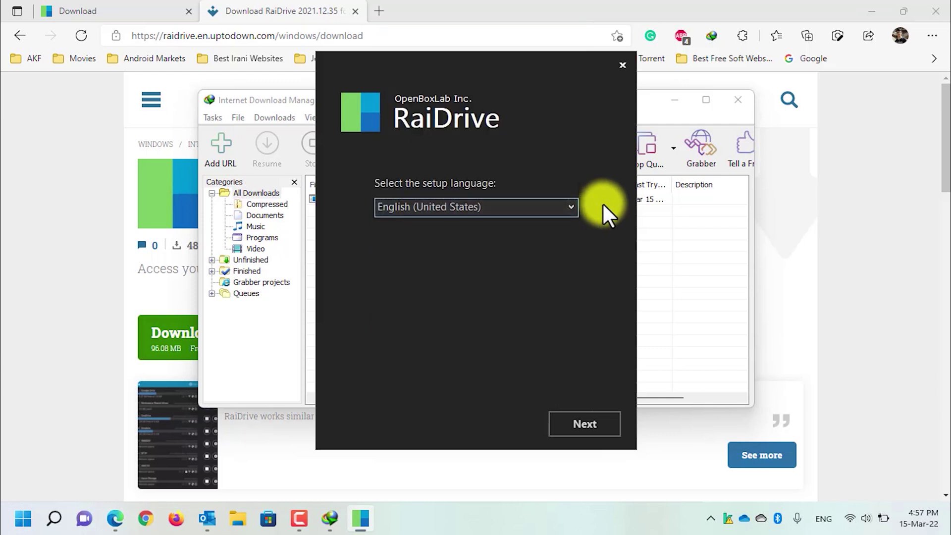
left_click(592, 428)
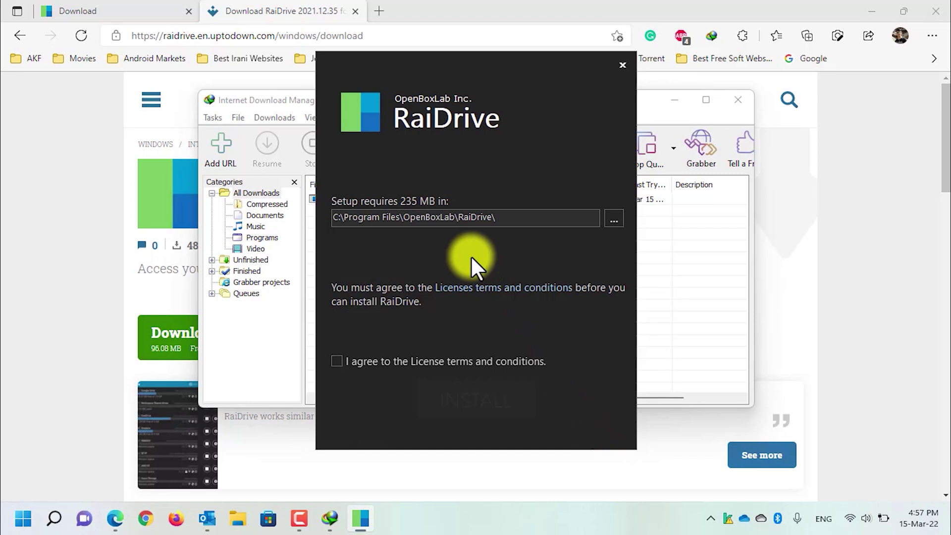
Accept the license, install RaiDrive with the EldoS device driver, and finish setup
left_click(480, 216)
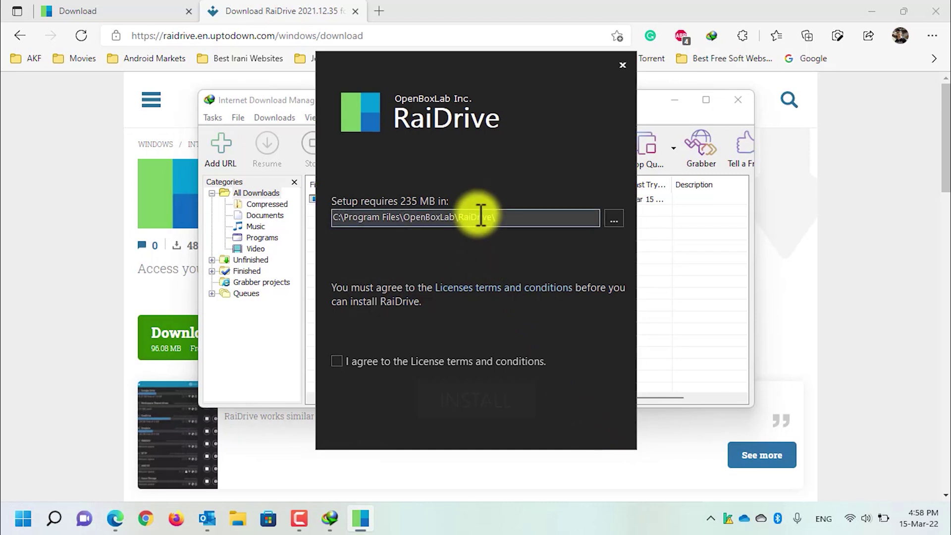
left_click(337, 362)
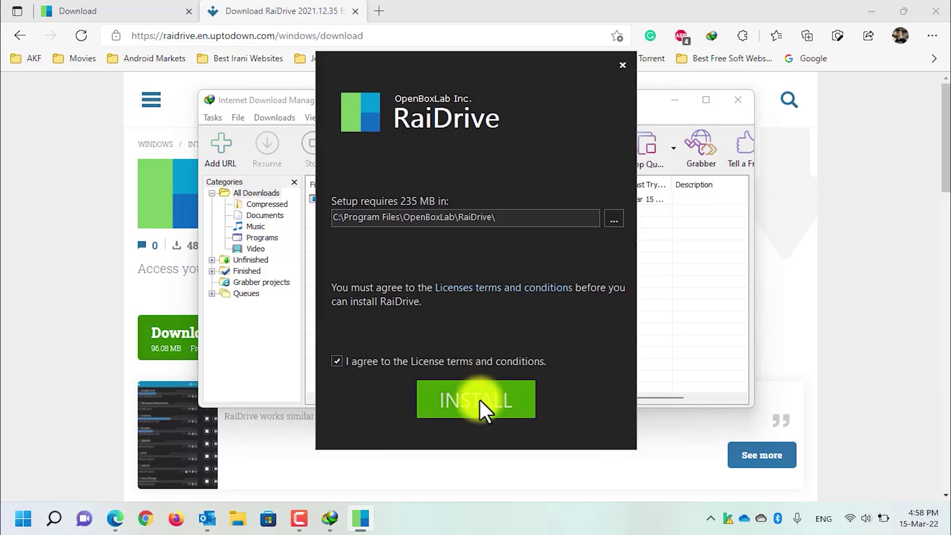
left_click(477, 398)
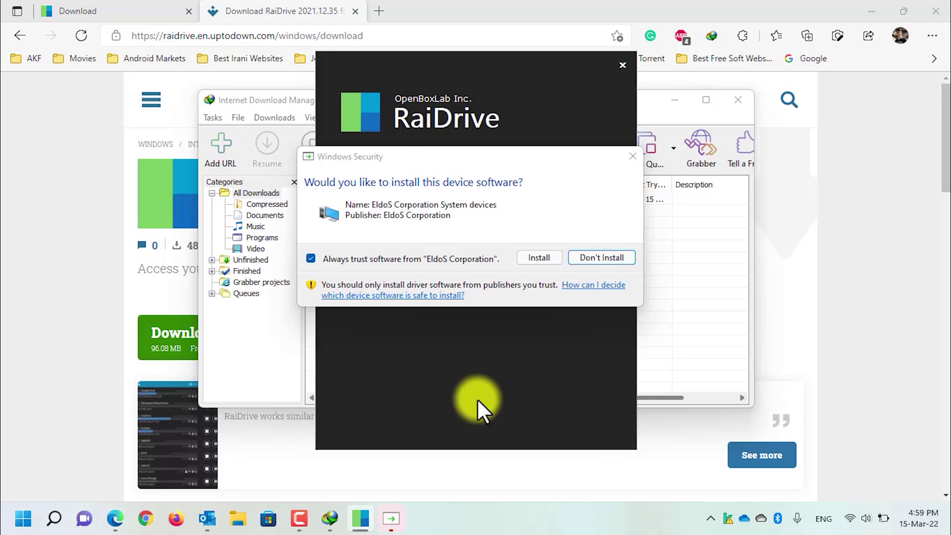
left_click(534, 258)
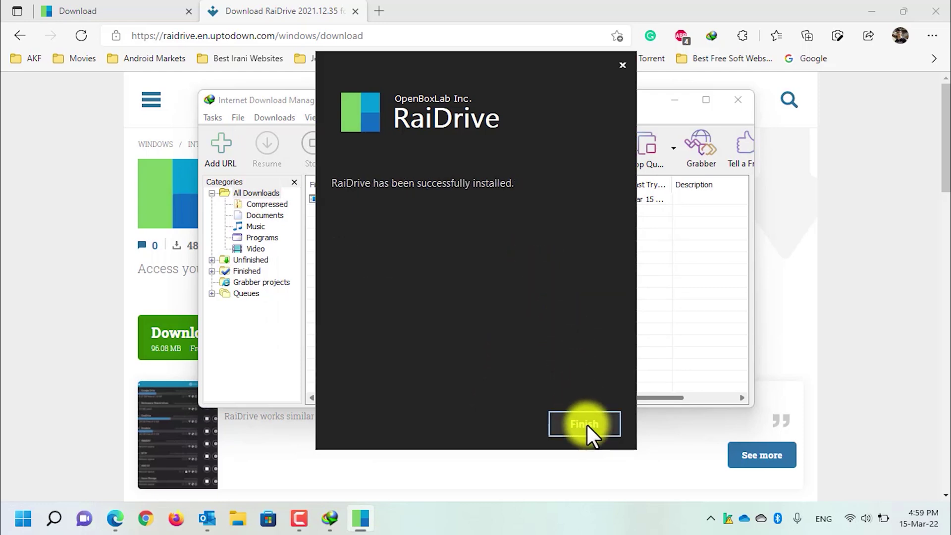
left_click(587, 425)
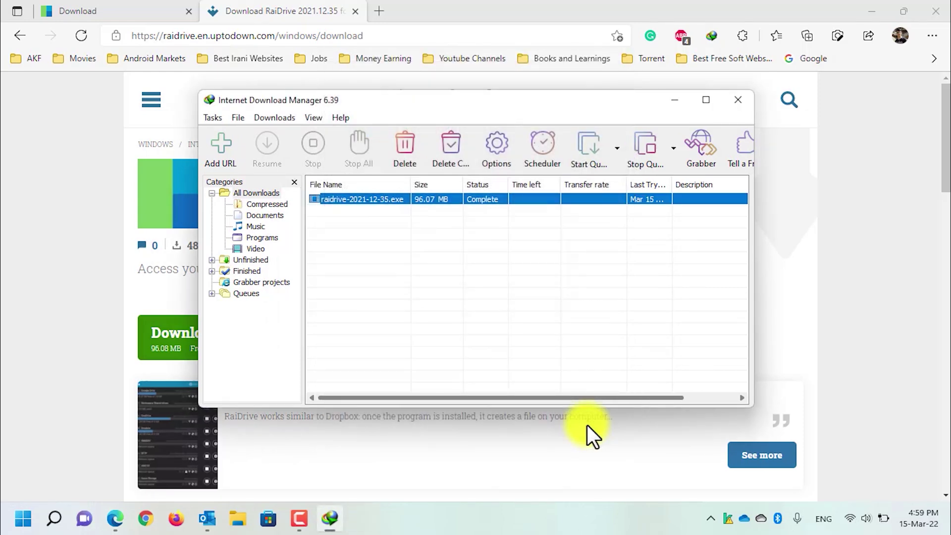
Launch RaiDrive from the Start menu's Recommended list as administrator
key("super")
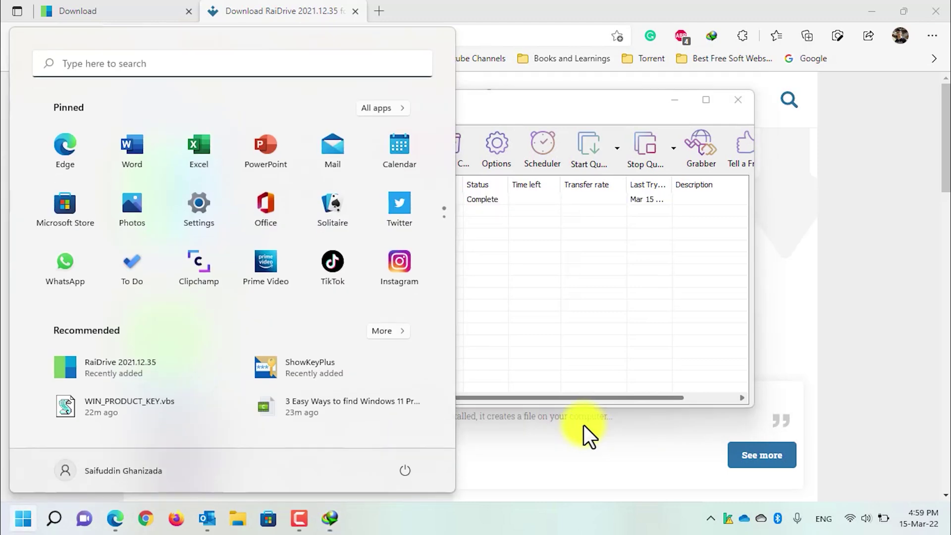
right_click(156, 368)
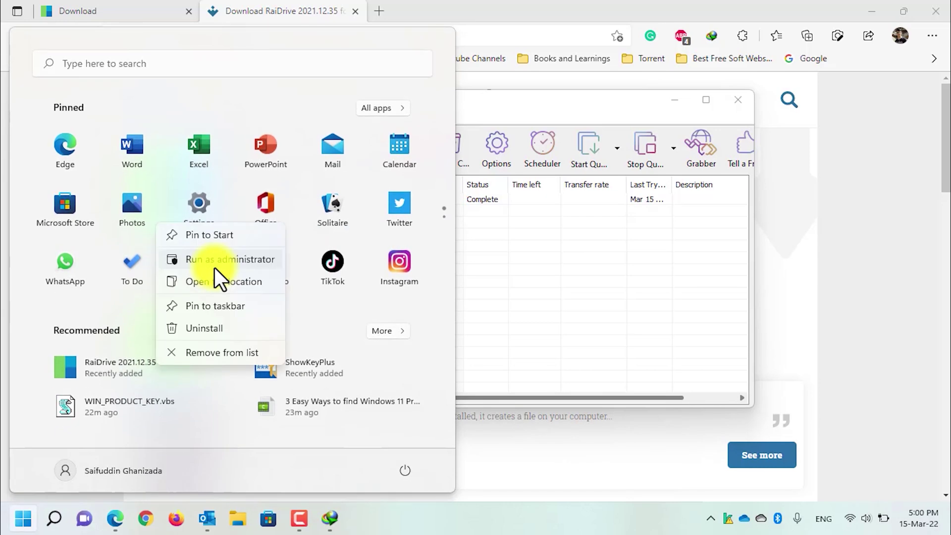
left_click(215, 268)
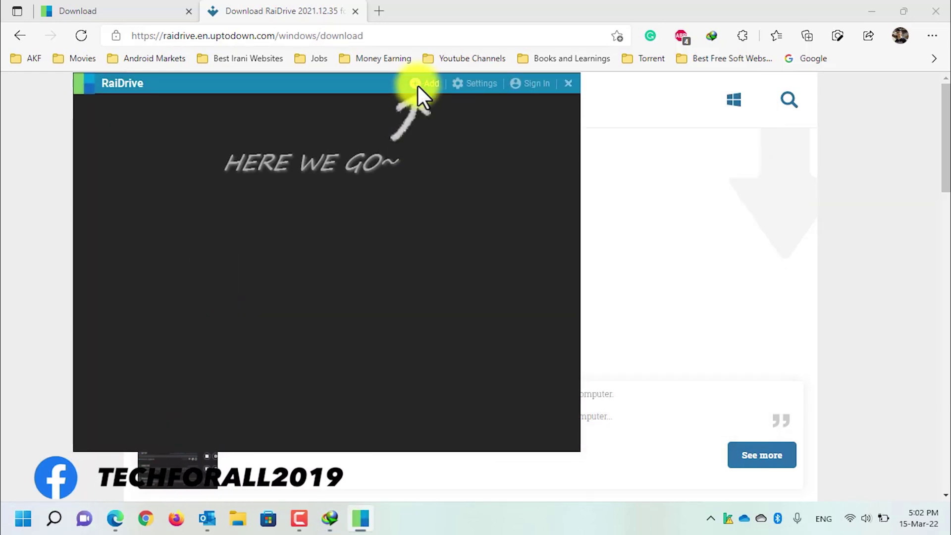
Add a Google Drive drive on Z: with Reconnect at program start enabled, and connect it
left_click(417, 84)
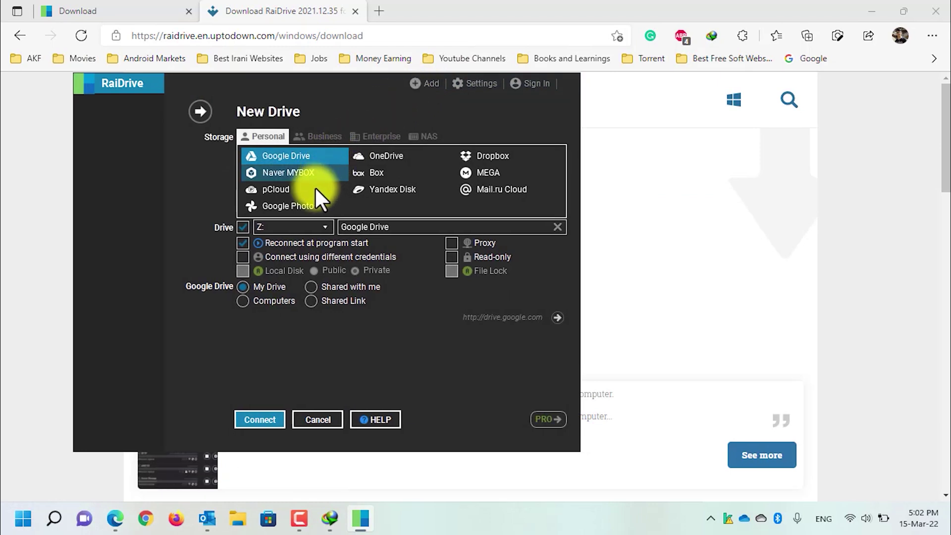
left_click(301, 222)
left_click(301, 224)
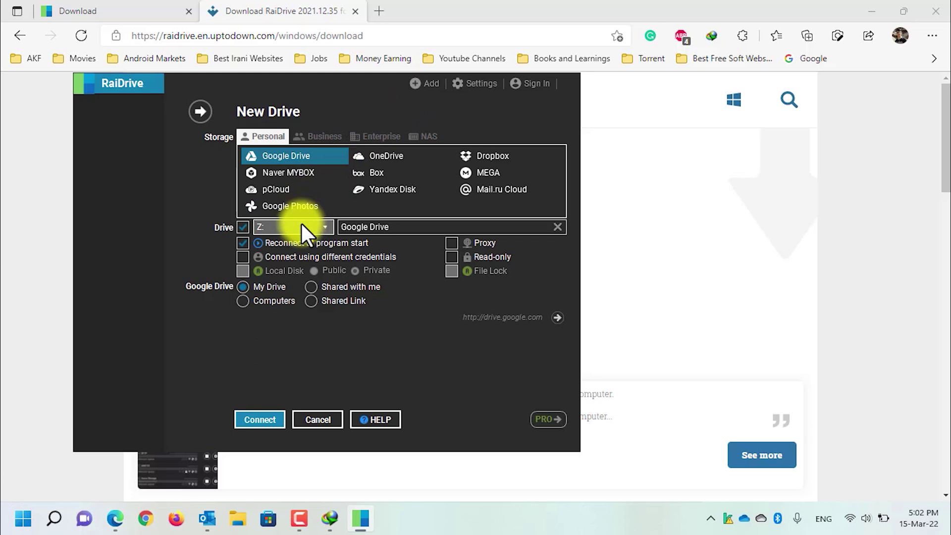
left_click(402, 228)
left_click(402, 227)
left_click(284, 242)
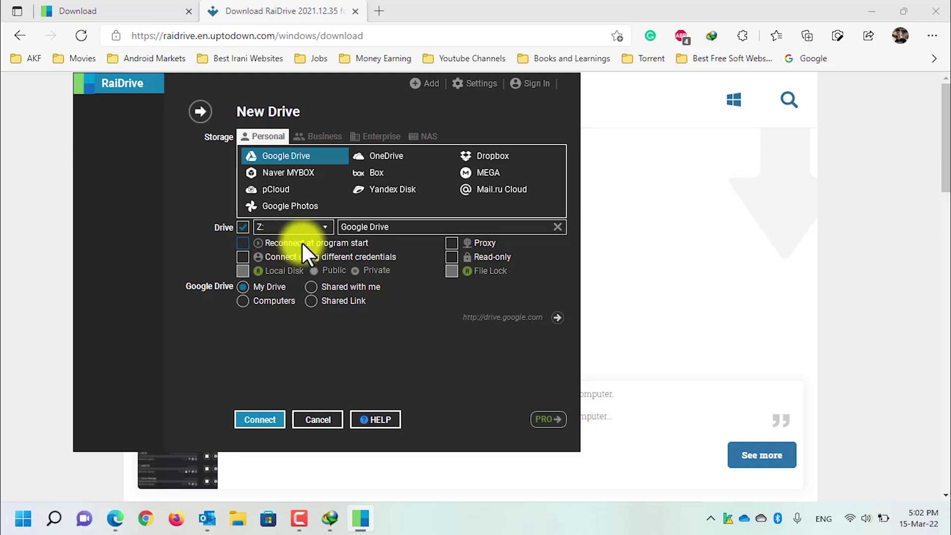
left_click(301, 241)
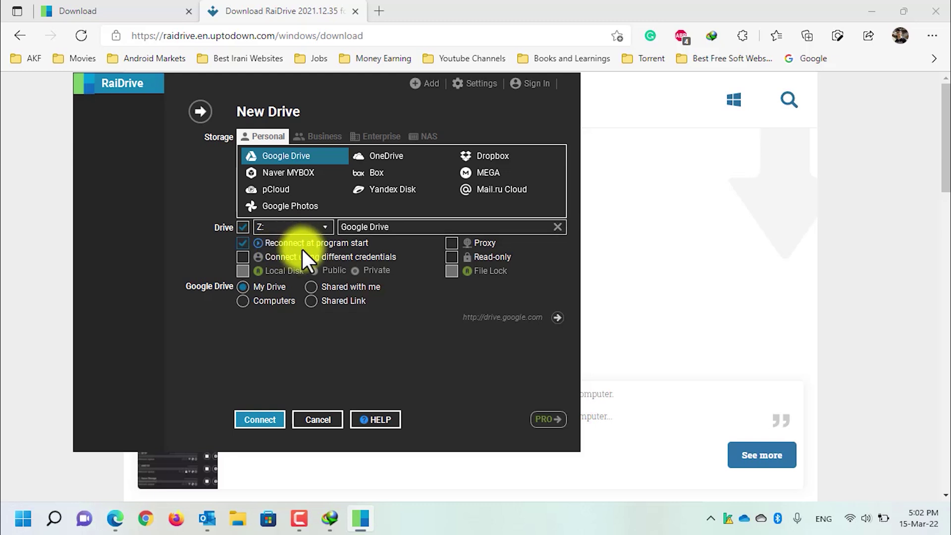
left_click(263, 419)
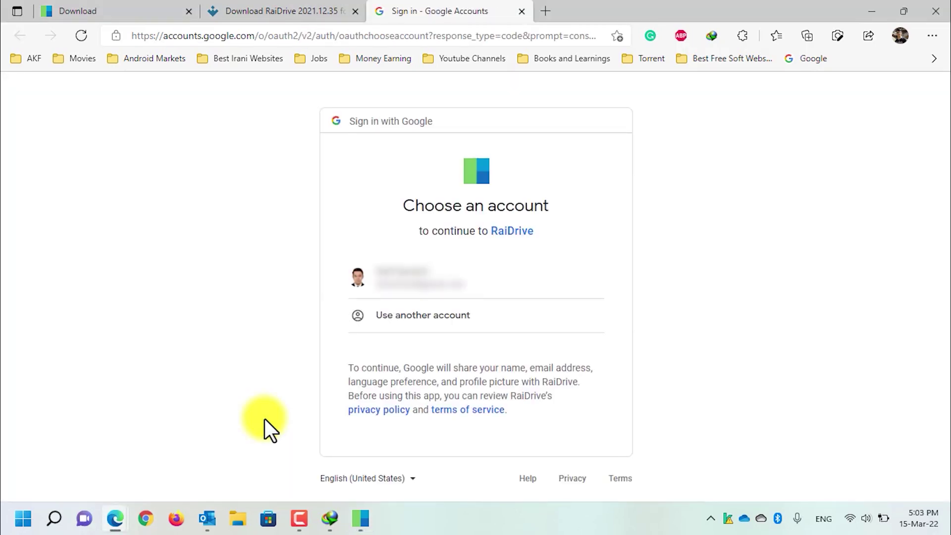
Choose the existing Google account and grant RaiDrive access to Google Drive
left_click(480, 293)
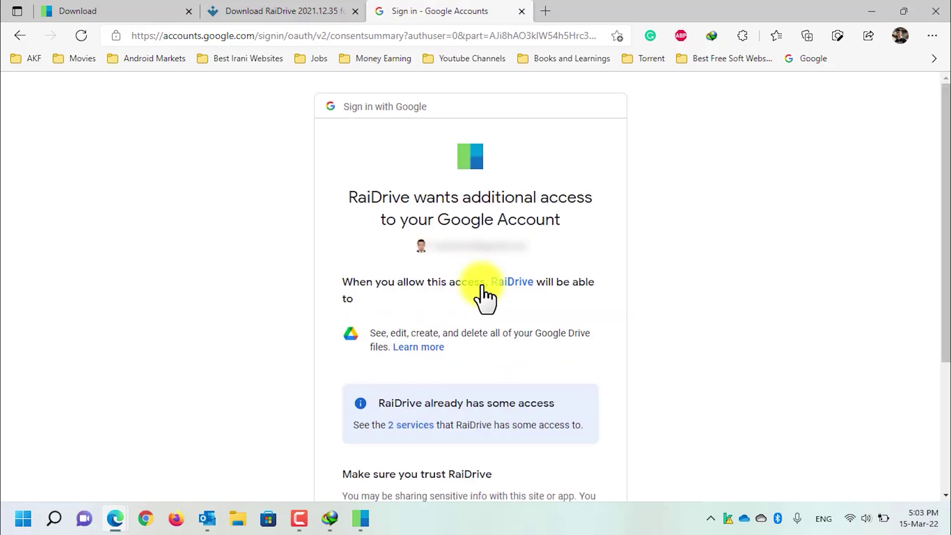
scroll(482, 285, "down", 4)
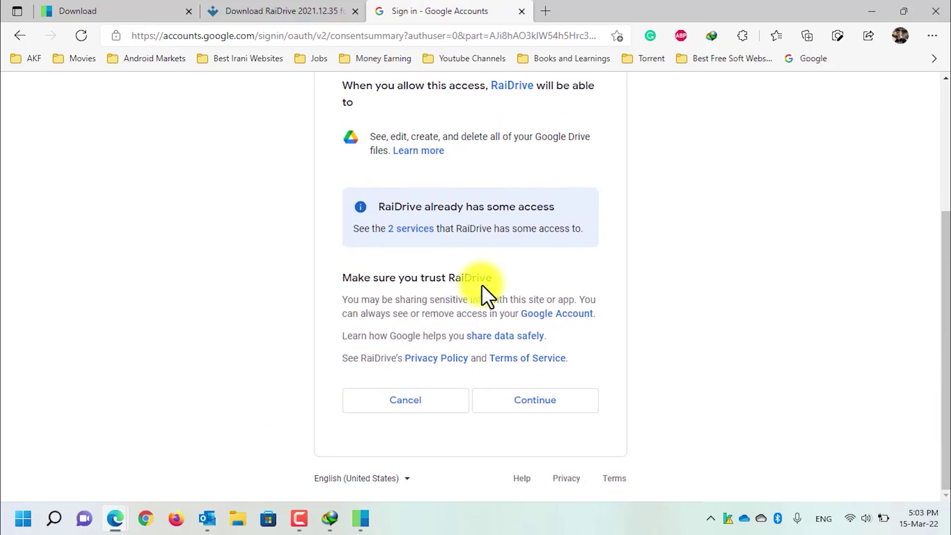
left_click(536, 402)
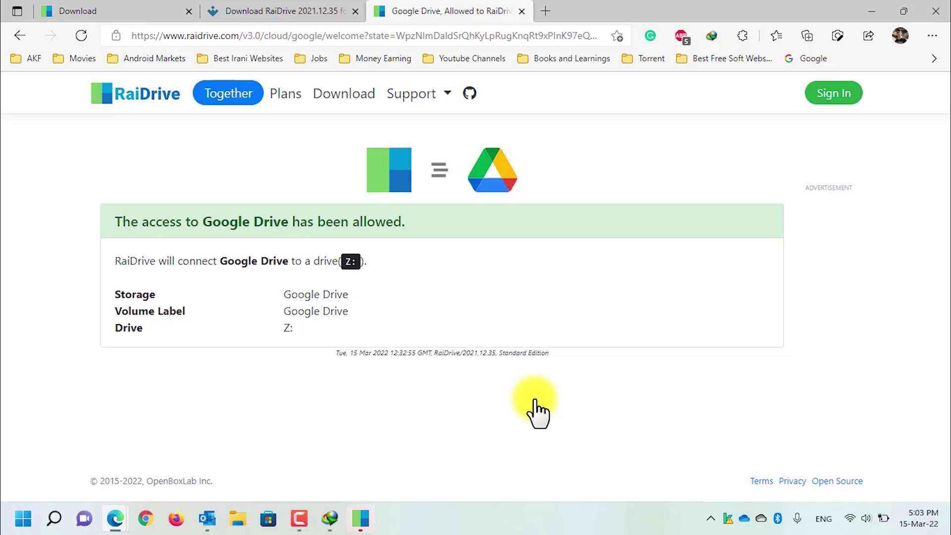
Change the Google Drive letter from conflicting Z: to Q:, open This PC, and connect it
left_click(369, 521)
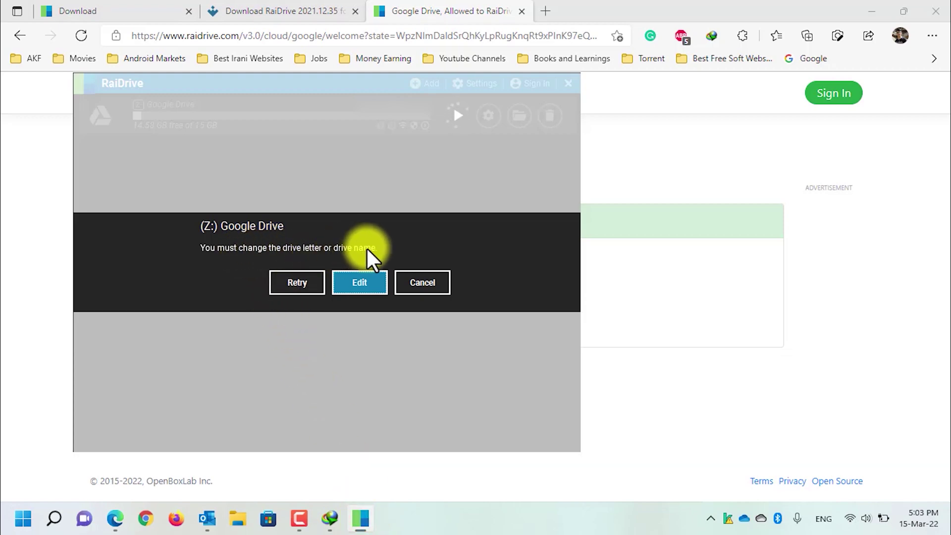
left_click(360, 289)
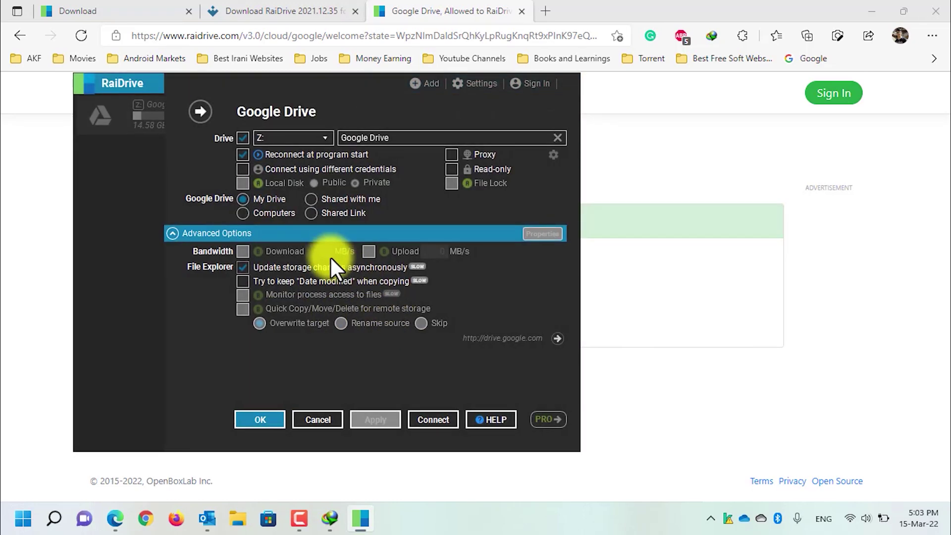
left_click(320, 138)
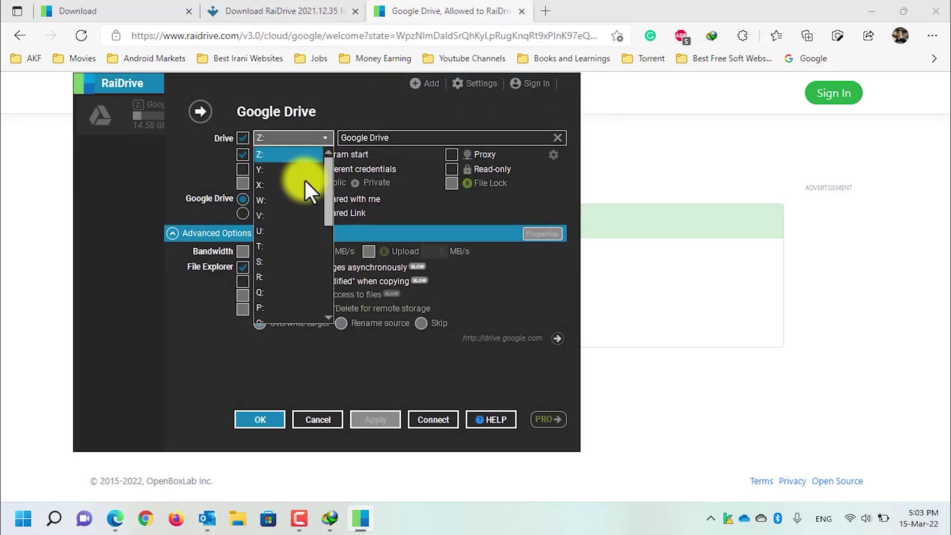
left_click(293, 292)
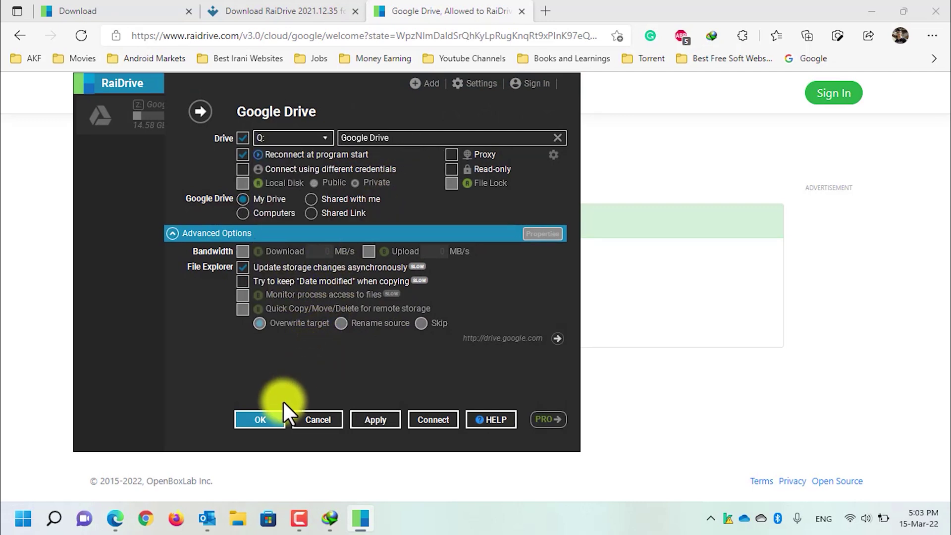
left_click(367, 418)
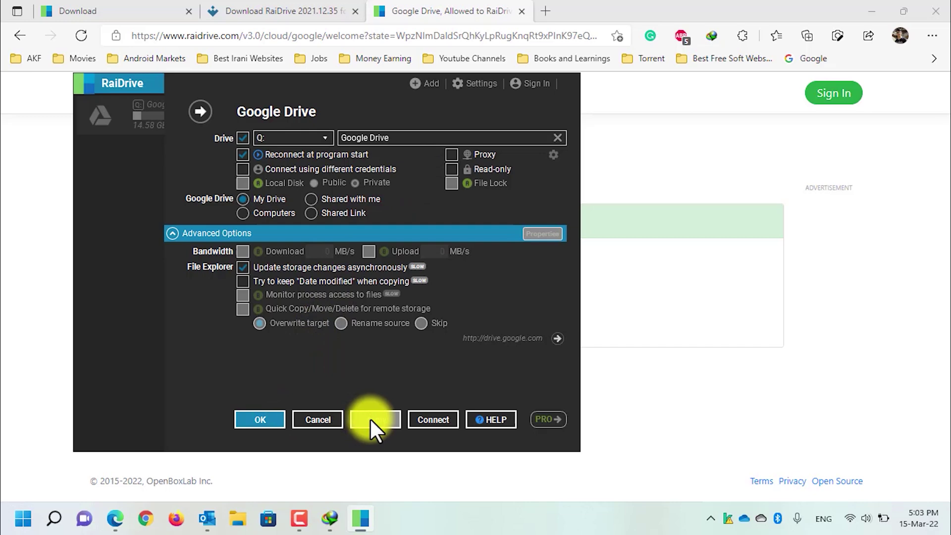
left_click(270, 420)
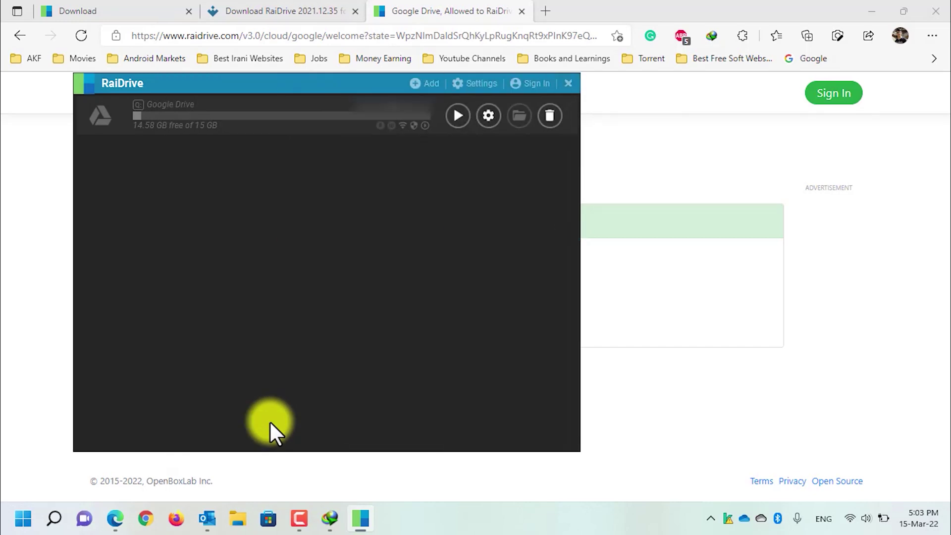
key("super+e")
left_click(459, 117)
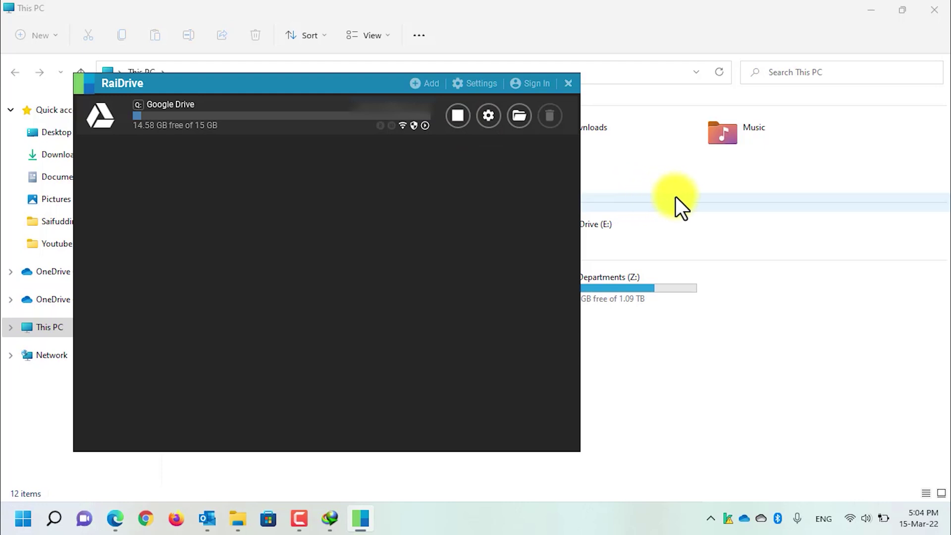
Confirm Google Drive (Q:) in This PC's network locations, then return to RaiDrive
left_click(707, 180)
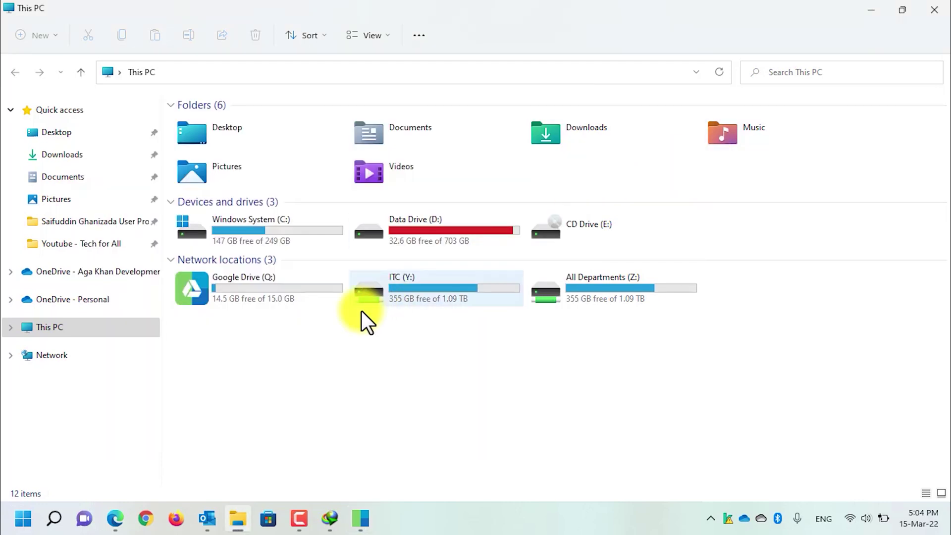
left_click(271, 304)
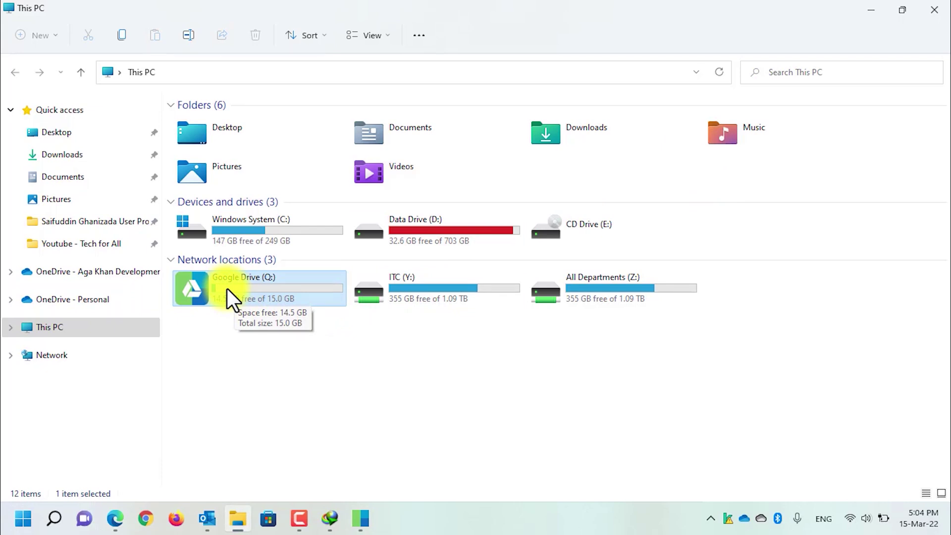
left_click(362, 518)
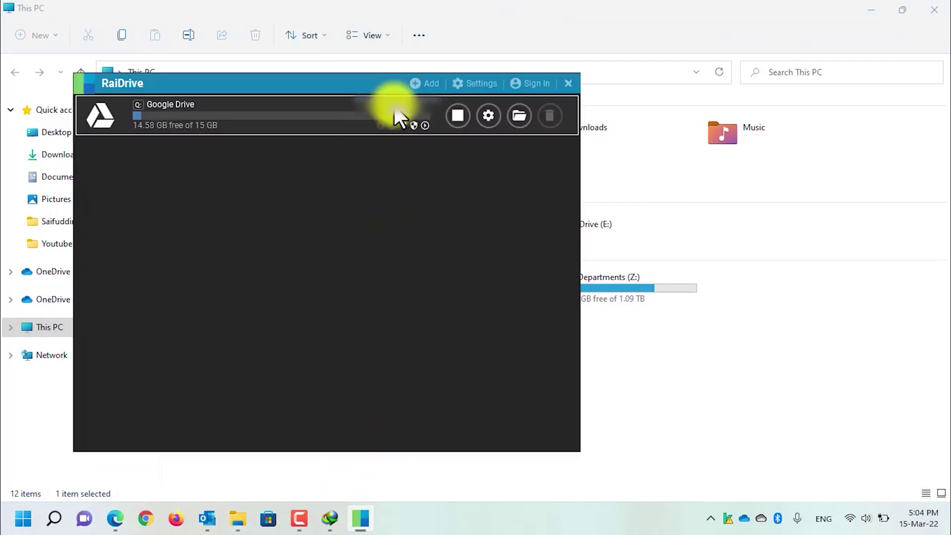
Add a OneDrive drive on letter S: in RaiDrive and connect it
left_click(426, 84)
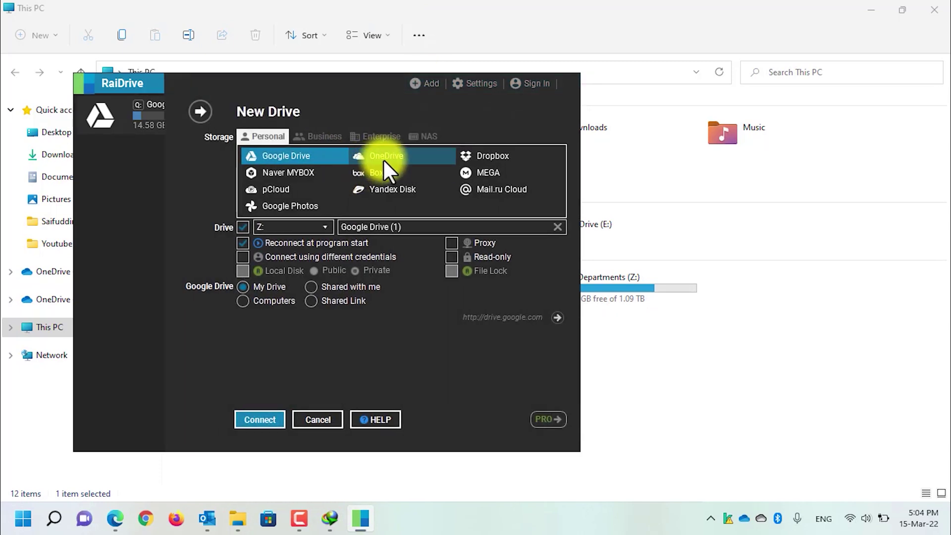
left_click(383, 158)
left_click(303, 225)
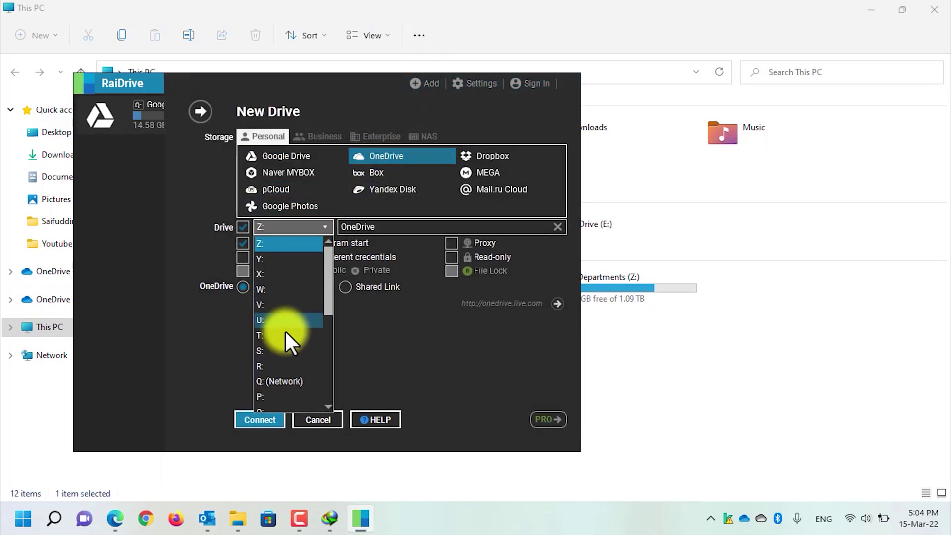
left_click(278, 350)
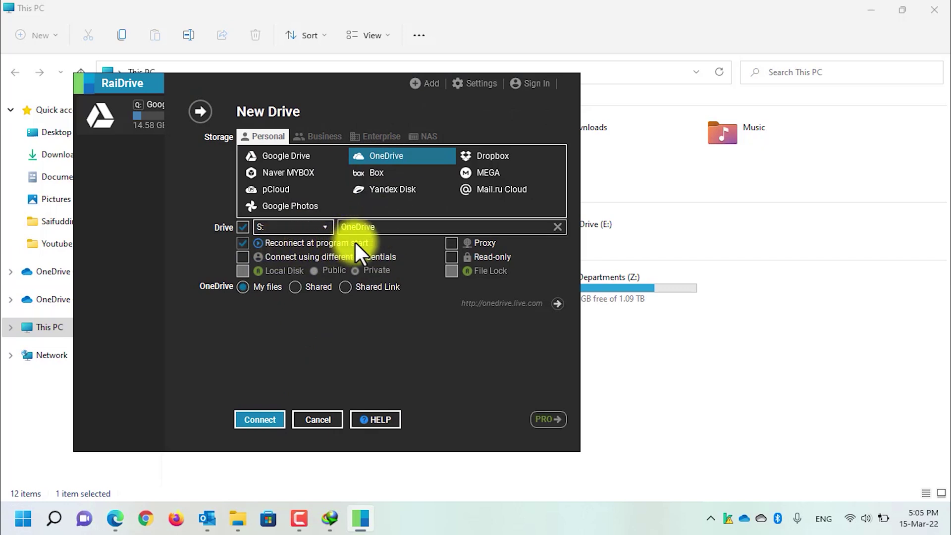
left_click(260, 419)
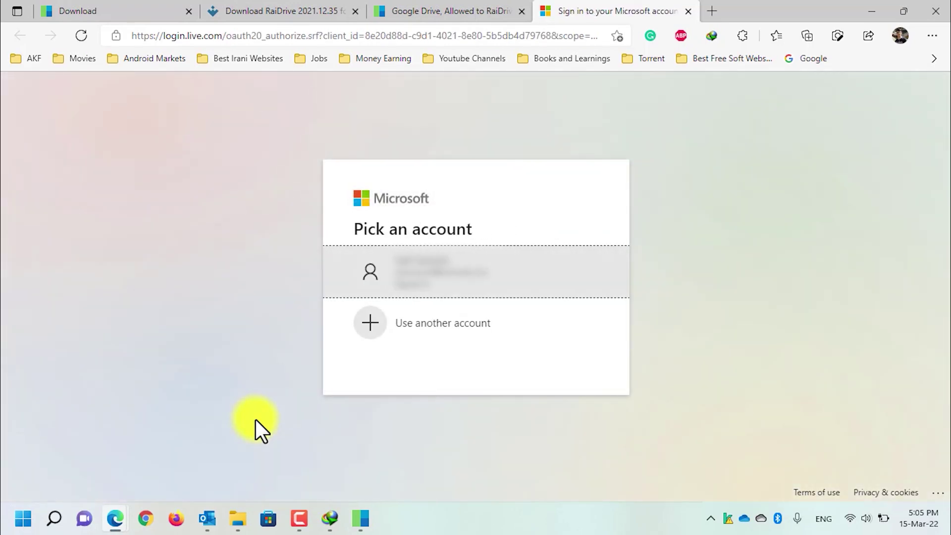
Sign in with the existing Microsoft account and grant RaiDrive access to OneDrive
left_click(452, 289)
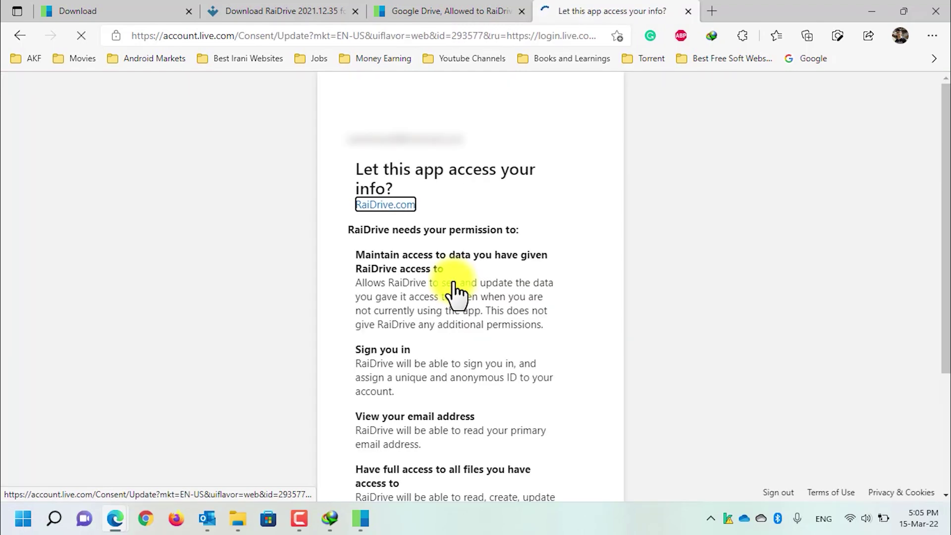
scroll(454, 290, "down", 3)
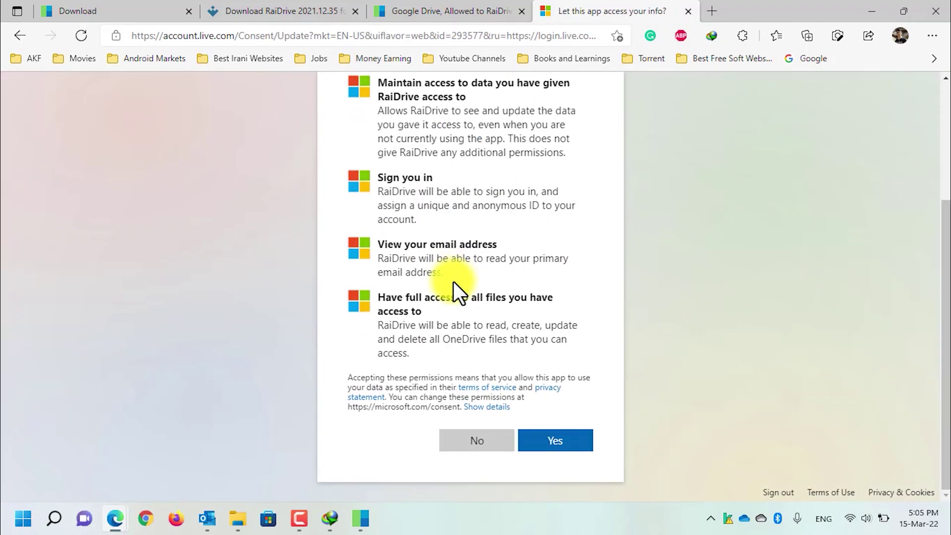
left_click(555, 441)
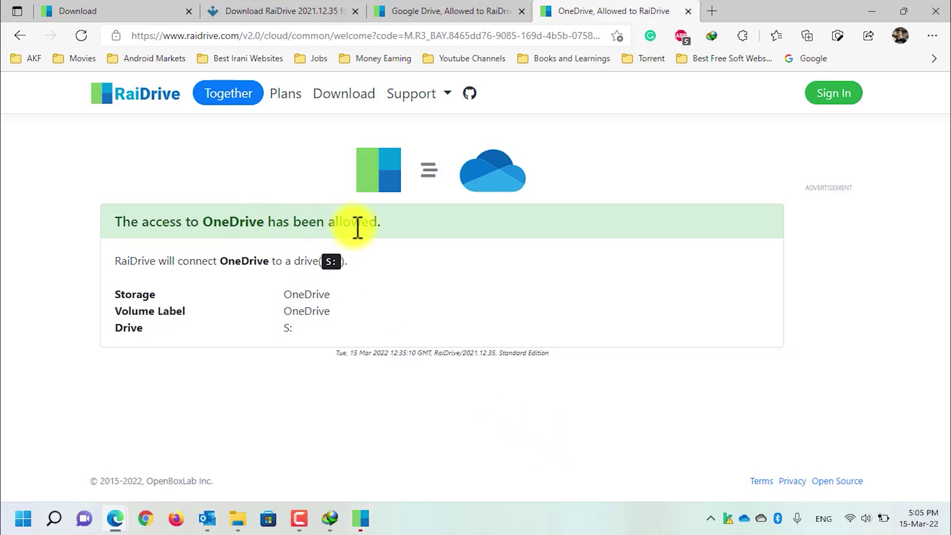
Check both drives in RaiDrive, then view OneDrive (S:) and Google Drive (Q:) in This PC
left_click(361, 519)
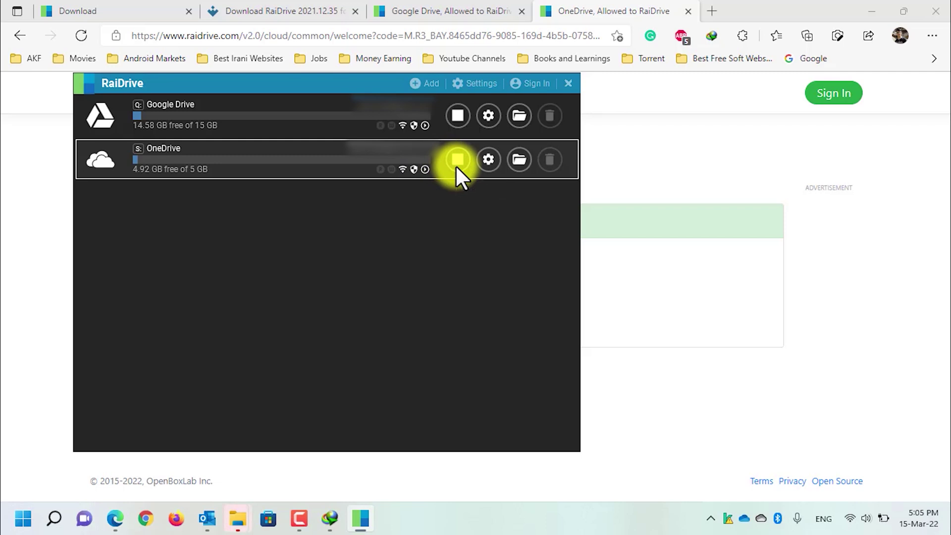
key("super+e")
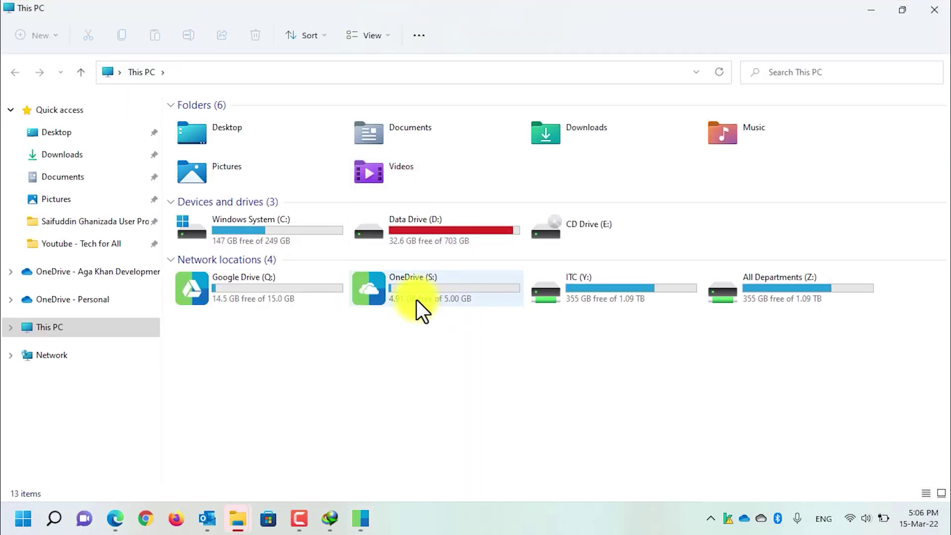